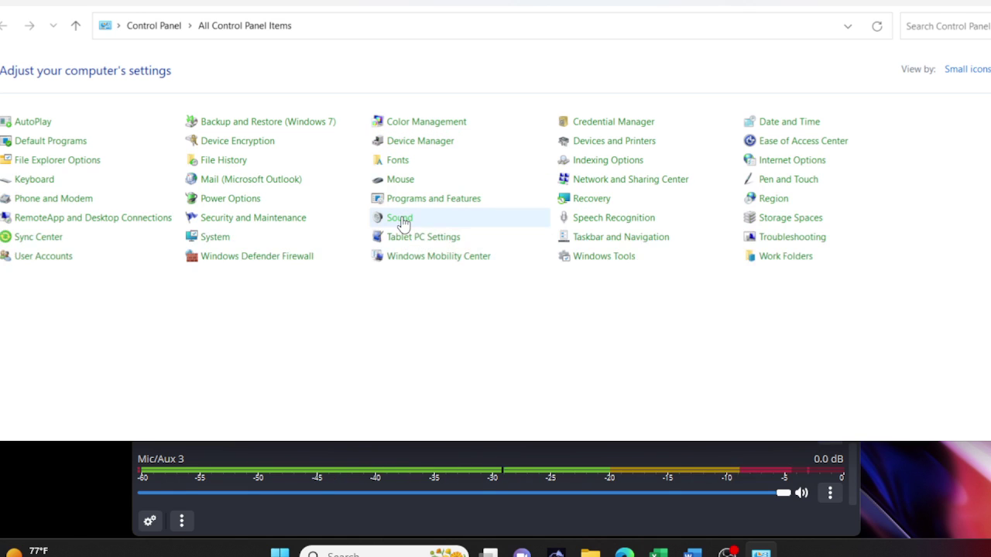
Open Sound on its playback devices and arrange it beside a narrower, shorter Control Panel.
left_click(402, 221)
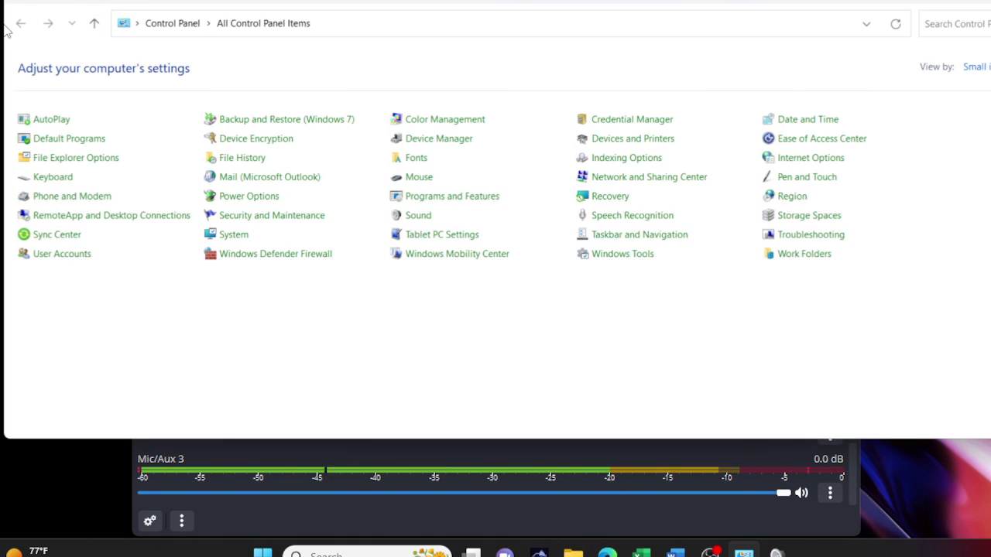
mouse_move(6, 29)
left_mouse_down()
mouse_move(292, 106)
mouse_move(411, 121)
mouse_move(312, 110)
left_mouse_up()
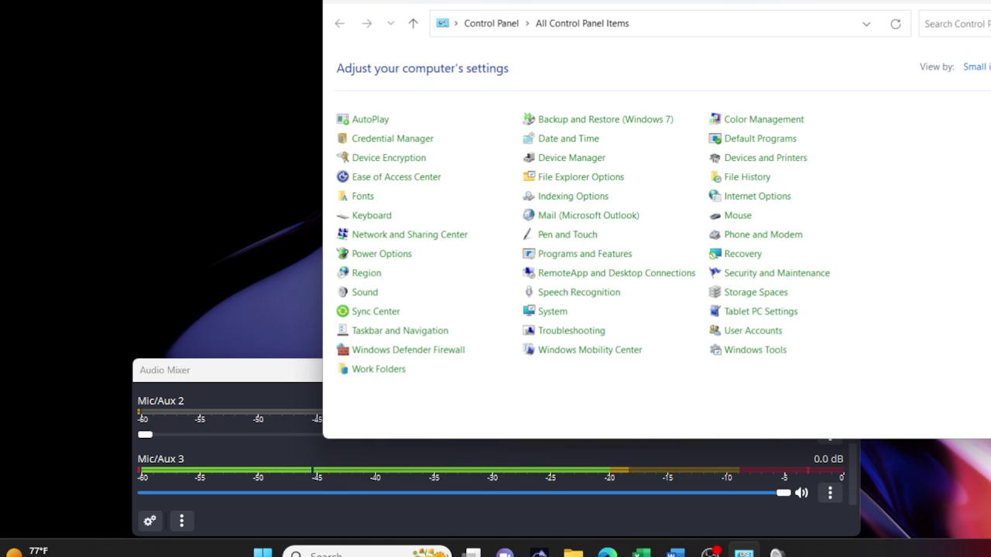
mouse_move(2, 68)
left_mouse_down()
mouse_move(96, 68)
mouse_move(123, 24)
left_mouse_up()
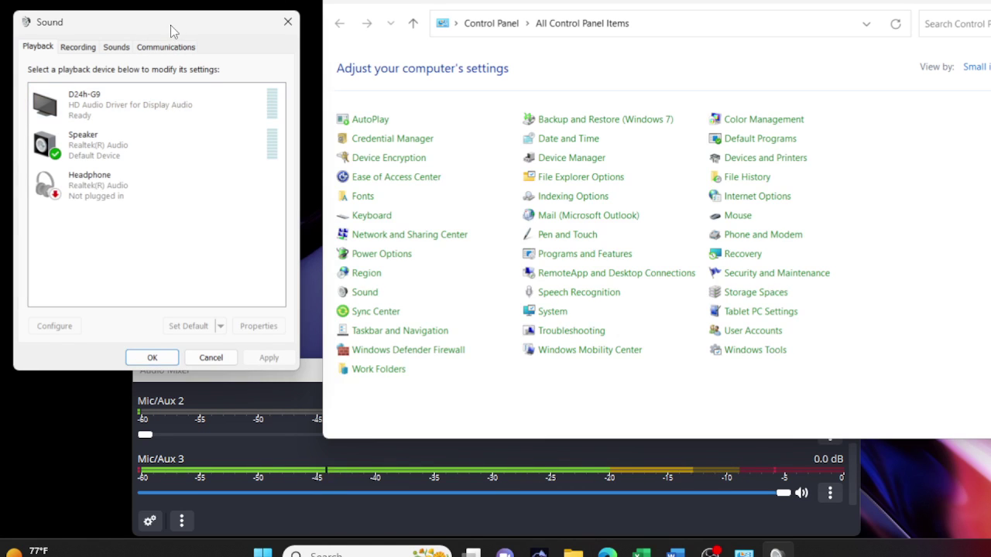
left_click_drag(171, 26, 168, 17)
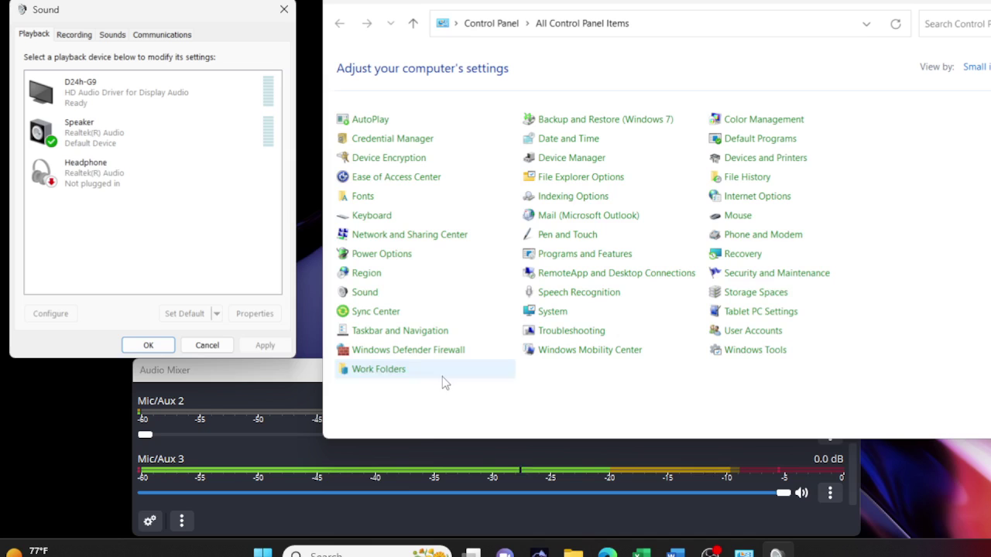
left_click_drag(404, 440, 408, 369)
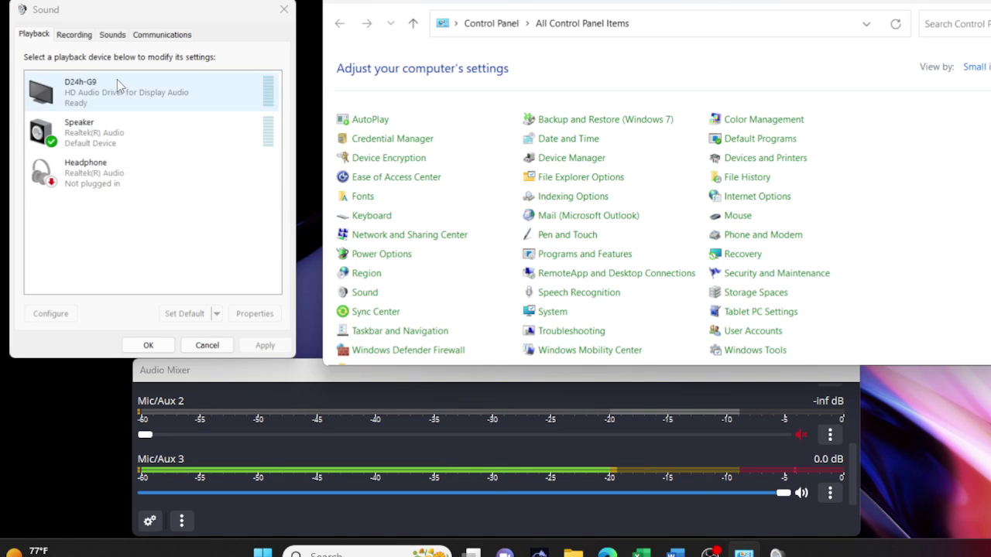
Switch Sound to the Recording tab and select the Maono Elf Microphone.
left_click(74, 35)
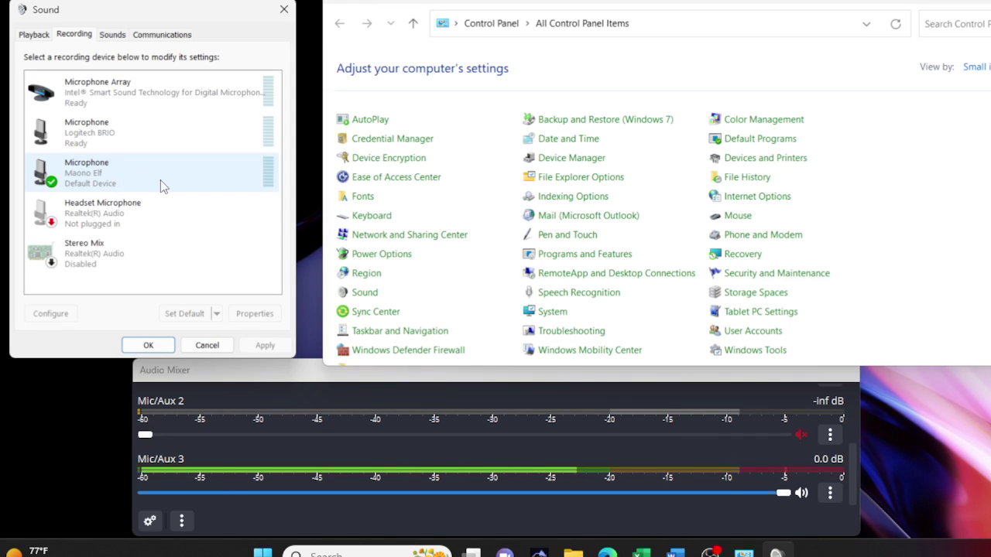
left_click(160, 180)
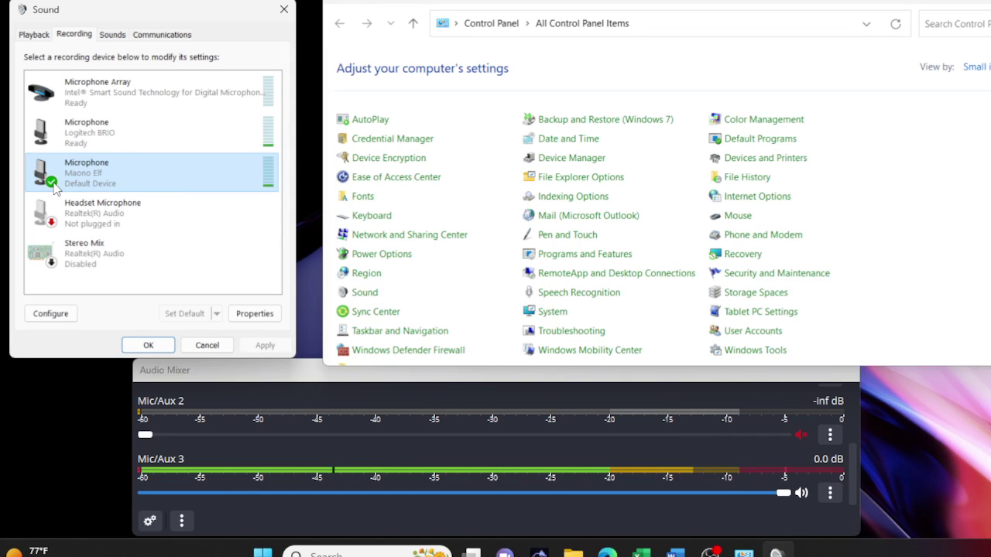
Open the Maono Elf Microphone's Properties on the Advanced tab, showing the 48000 Hz format.
right_click(113, 174)
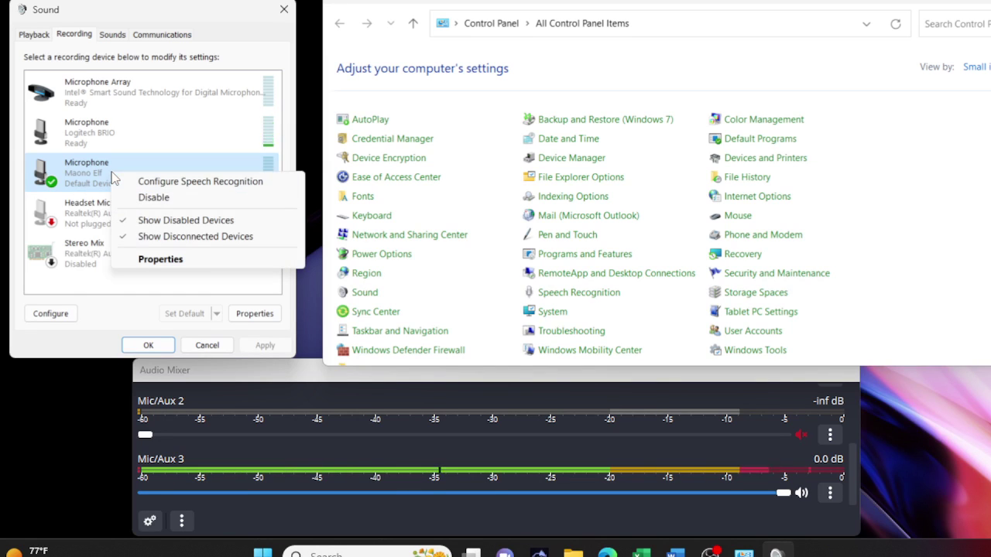
left_click(155, 262)
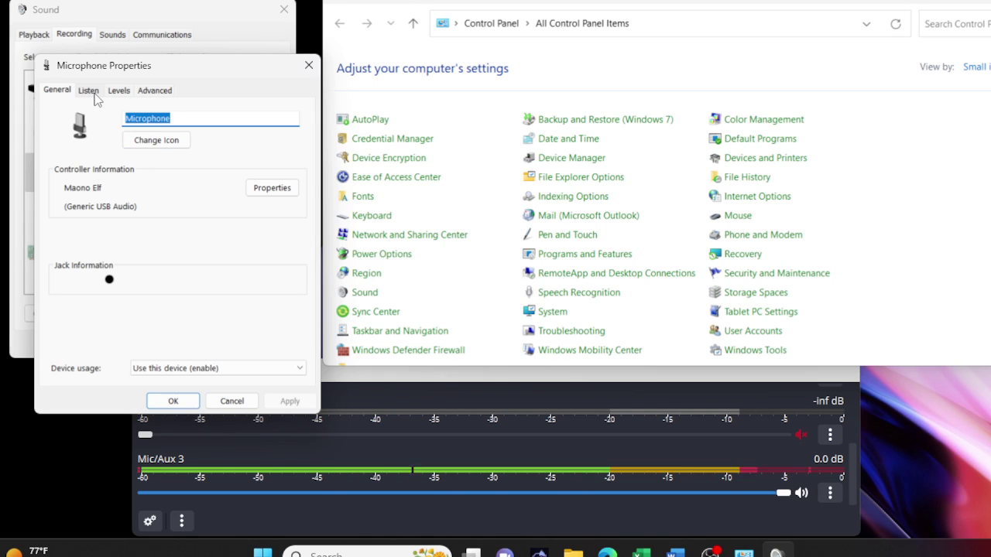
left_click(160, 93)
left_click_drag(189, 64, 171, 33)
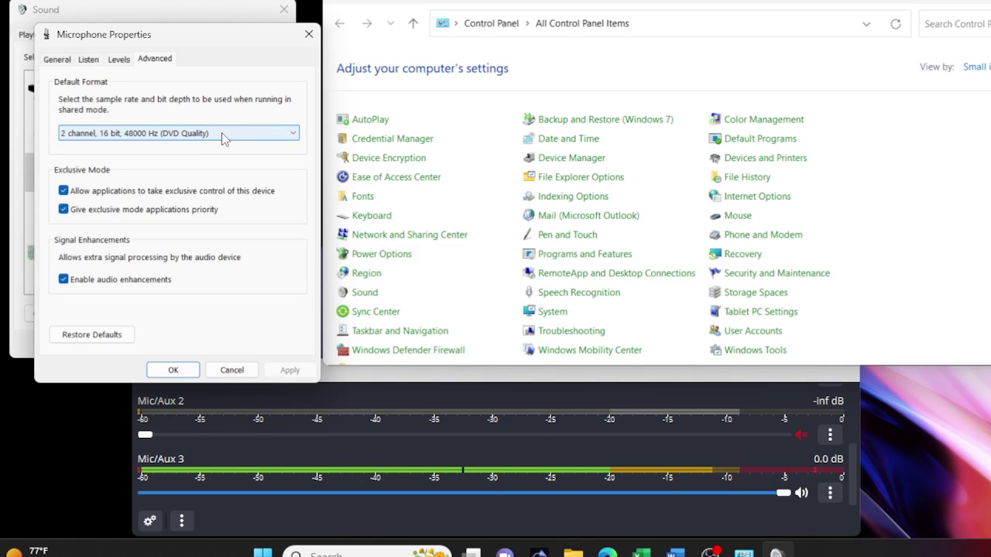
Choose 2 channel, 16 bit, 44100 Hz (CD Quality); untick exclusive-mode priority and audio enhancements.
left_click(294, 137)
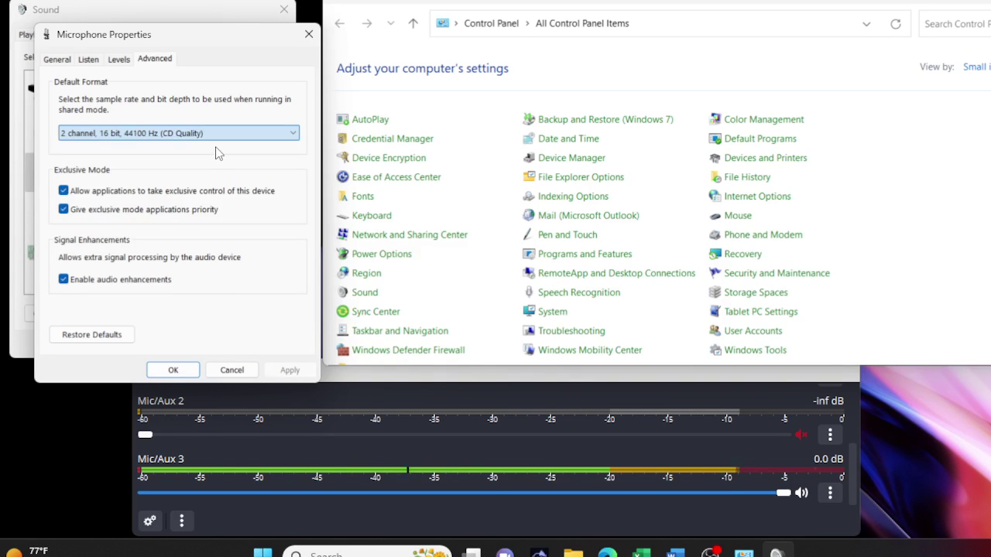
left_click(218, 147)
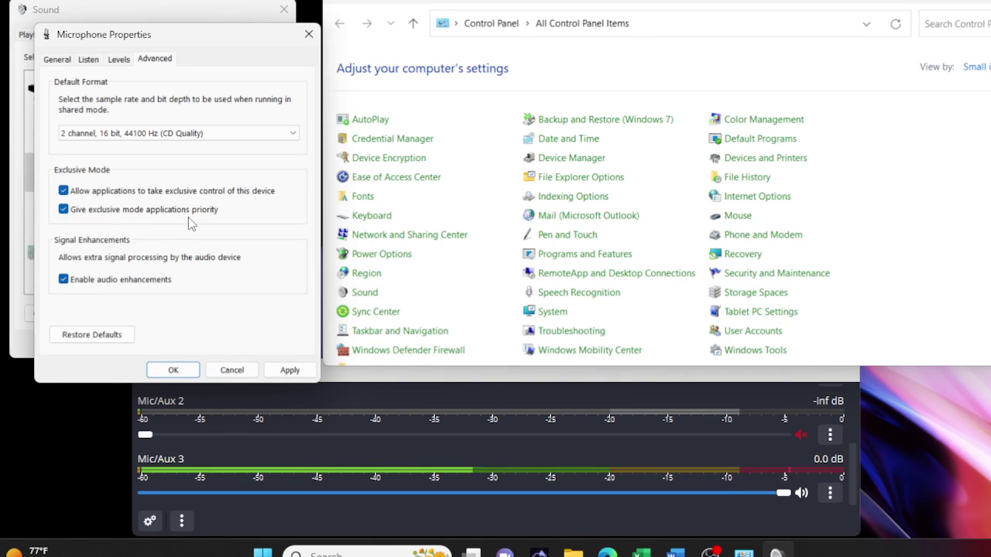
left_click(66, 210)
left_click(64, 214)
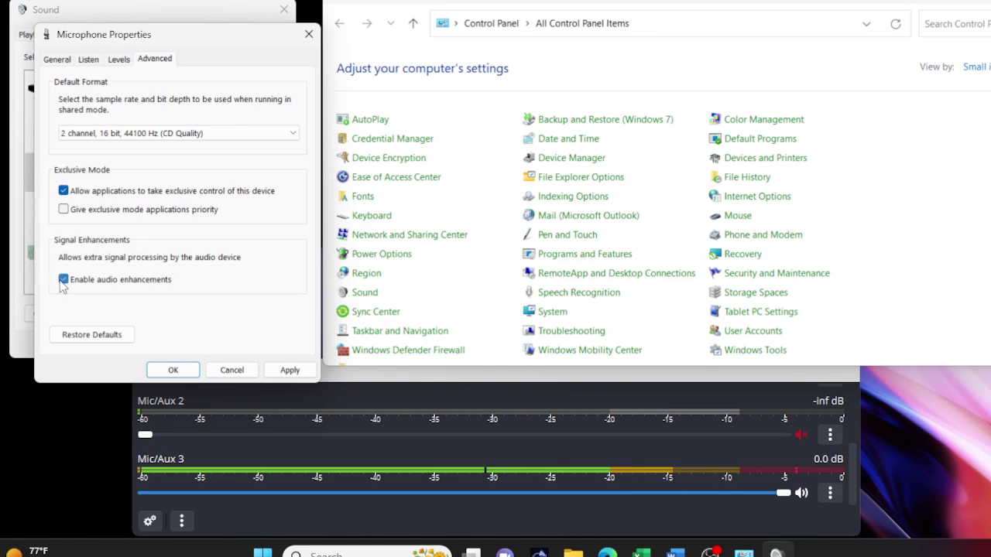
Apply the microphone changes, accept the Device In Use warning, and close Microphone Properties with OK.
left_click(285, 371)
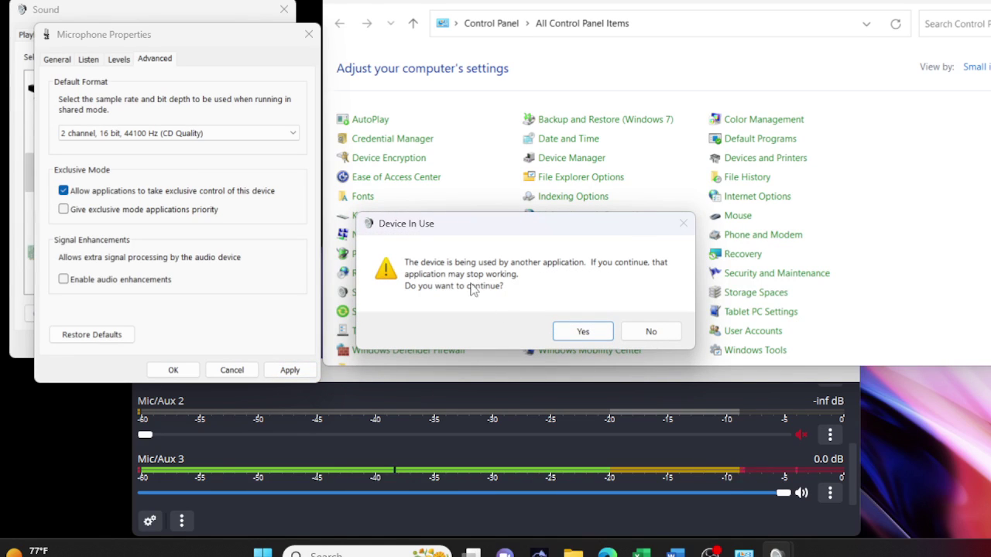
left_click(580, 332)
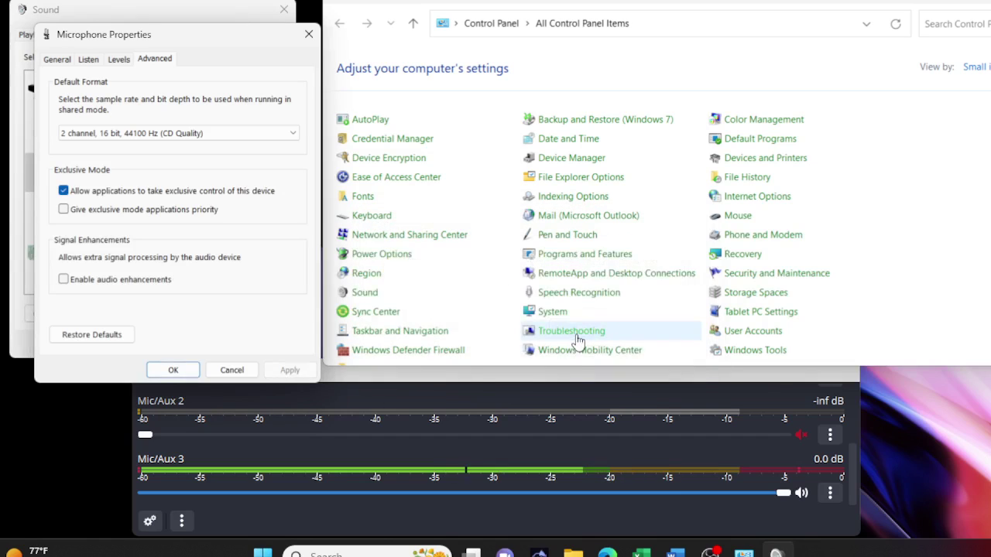
left_click(173, 369)
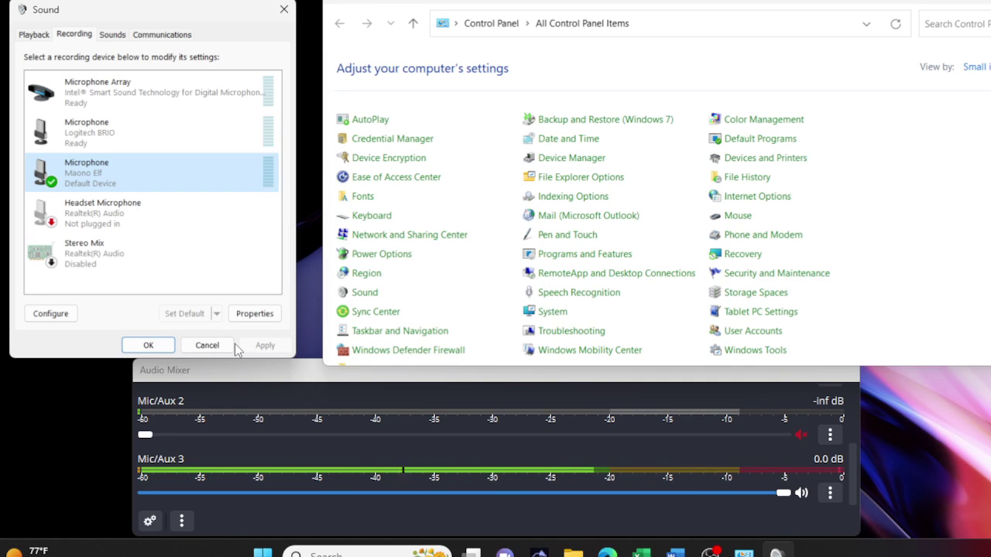
Close the Sound dialog with OK, then widen and lengthen the Control Panel window.
left_click(150, 346)
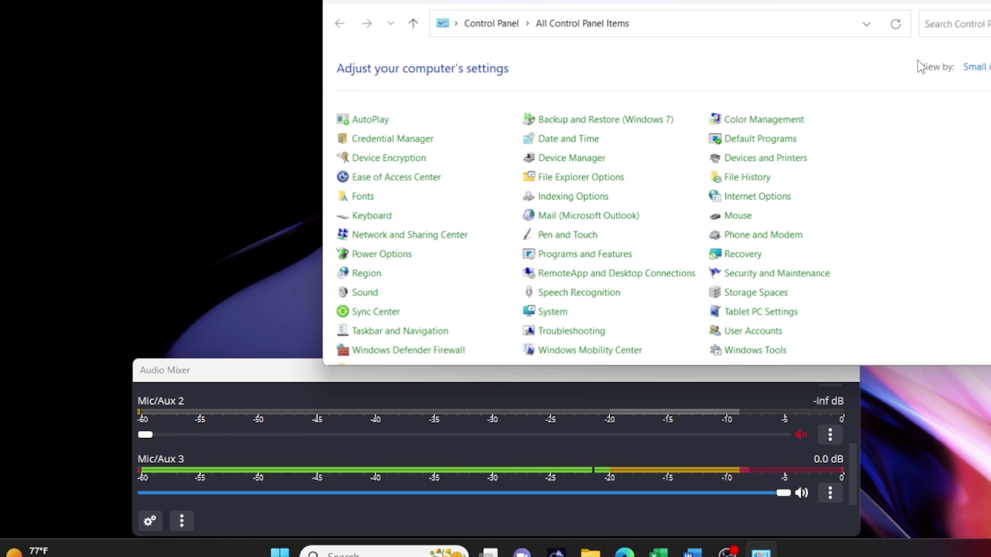
left_click_drag(313, 20, 1, 32)
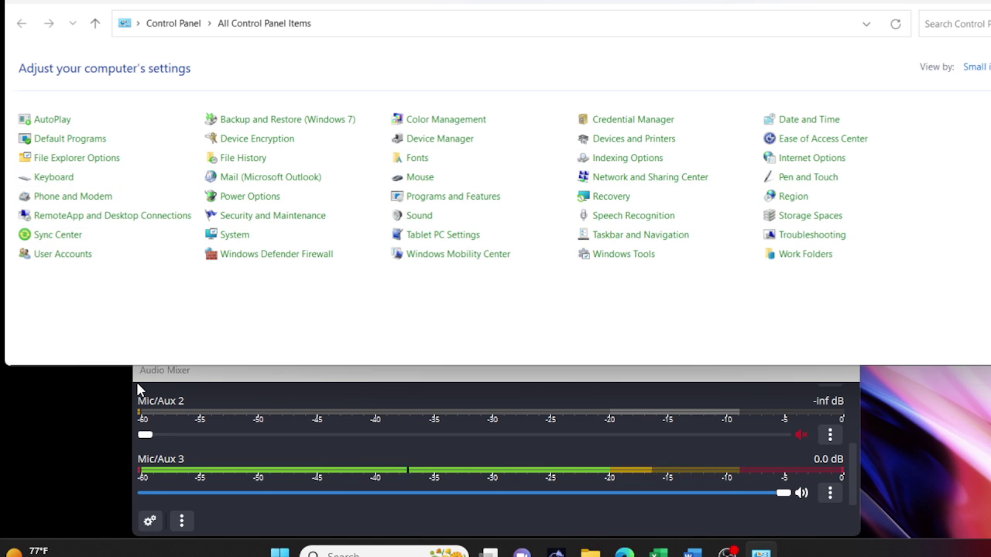
left_click_drag(171, 370, 221, 380)
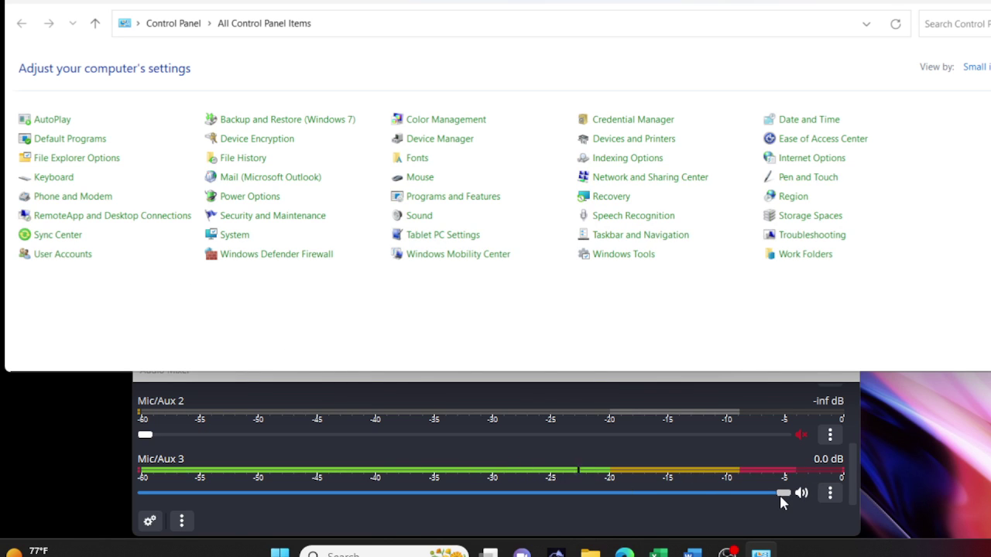
Nudge the Mic/Aux 3 mixer volume back near full, then reopen Sound.
left_click_drag(781, 497, 765, 499)
mouse_move(696, 500)
left_mouse_down()
mouse_move(615, 504)
mouse_move(810, 504)
left_mouse_up()
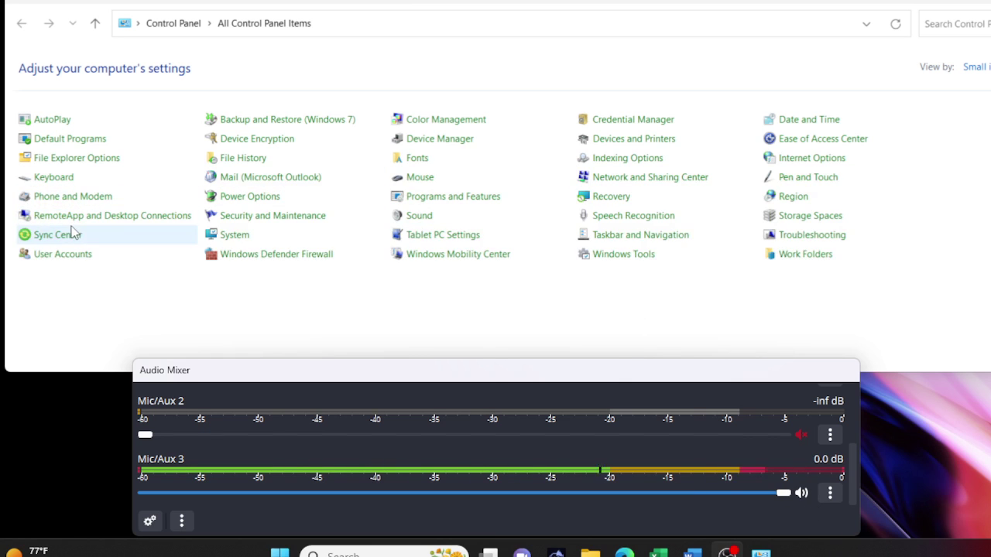
left_click(424, 223)
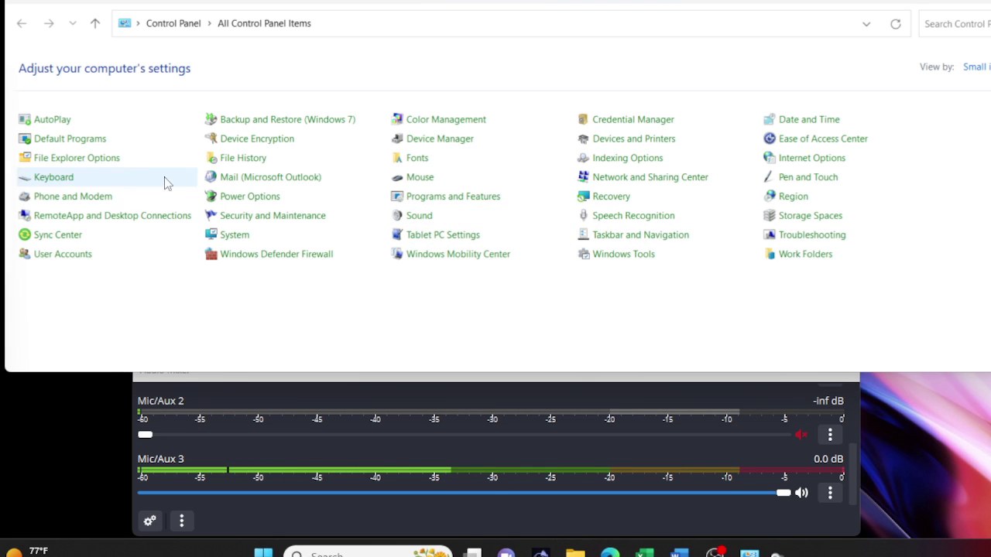
Open the Maono Elf Microphone's Levels tab from Recording, showing its input level at 100.
left_click_drag(6, 93, 356, 94)
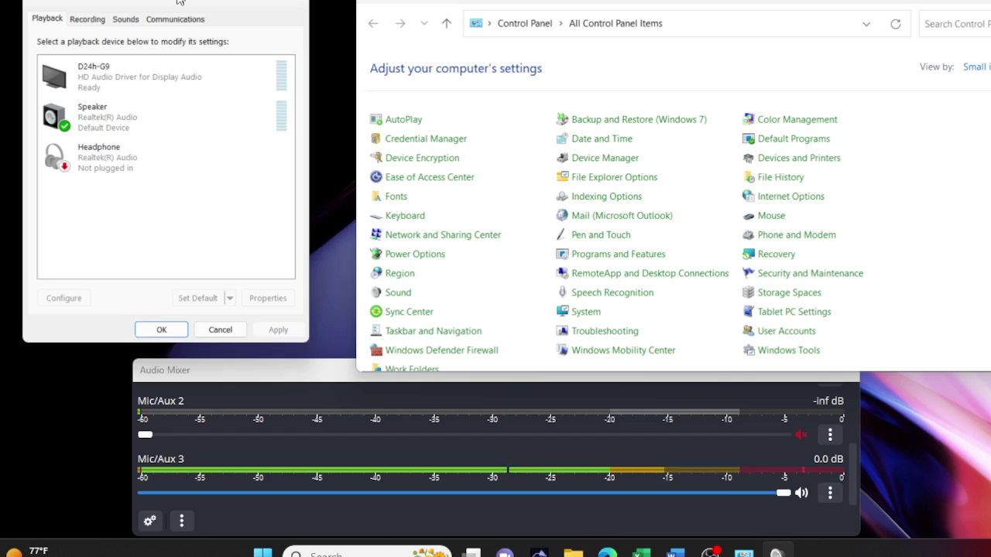
left_click(97, 29)
left_click(116, 83)
left_click(120, 166)
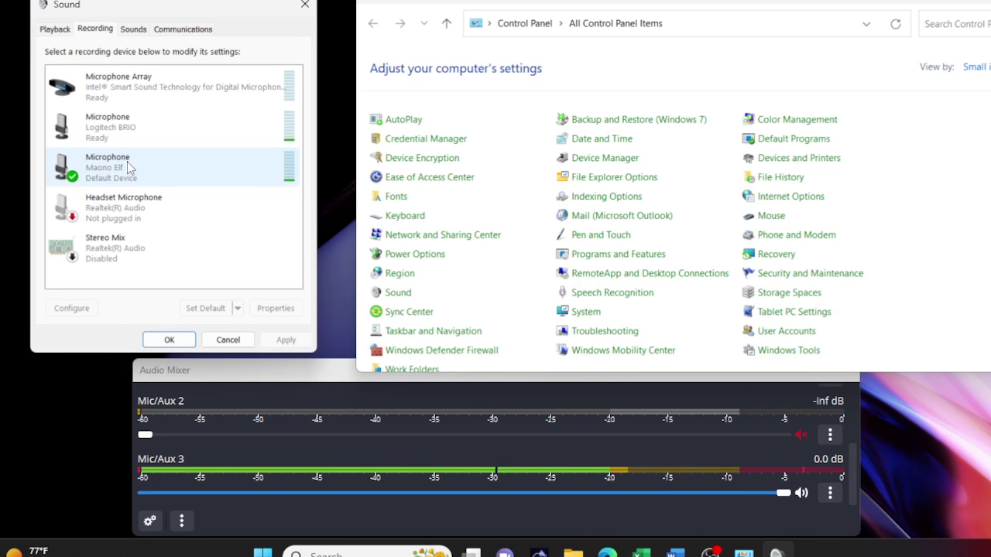
double_click(124, 167)
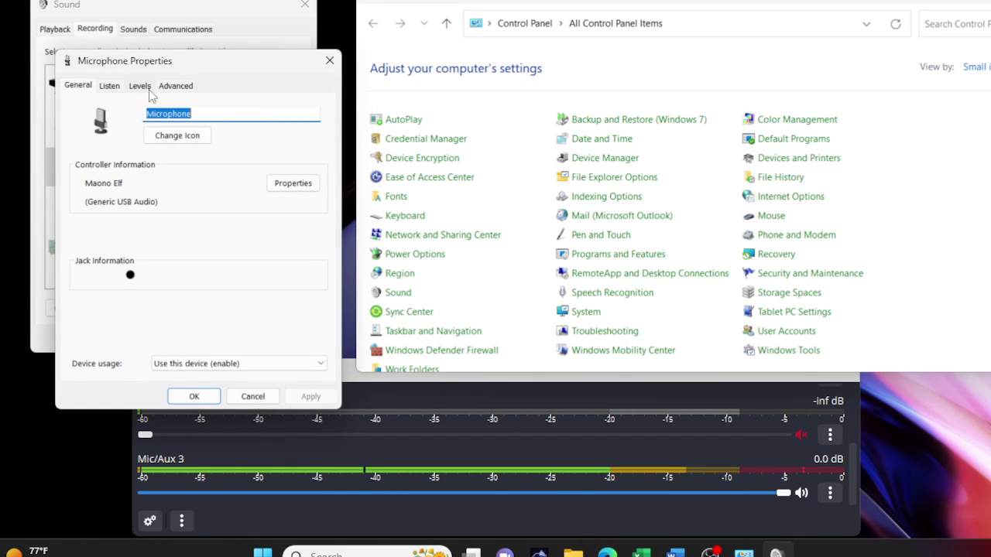
left_click(177, 87)
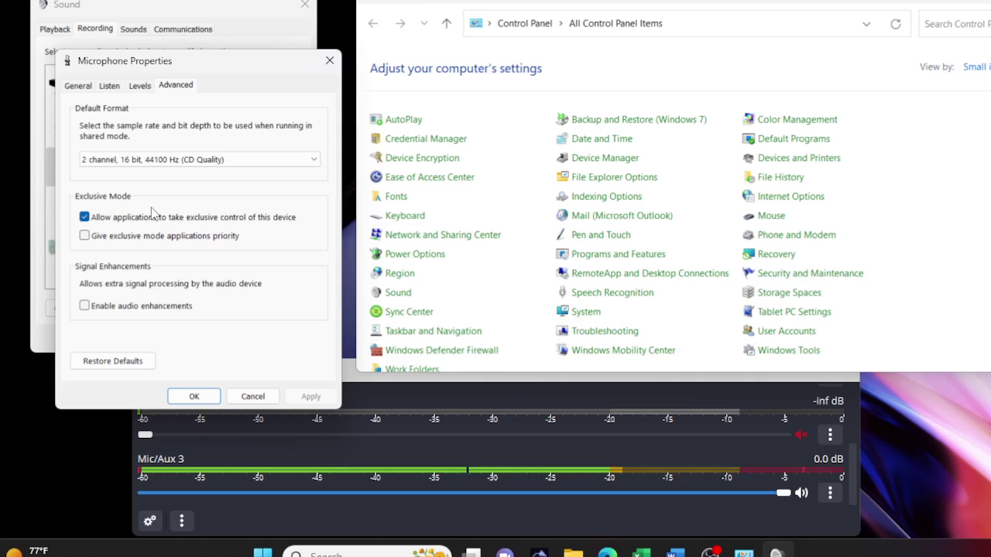
left_click(141, 87)
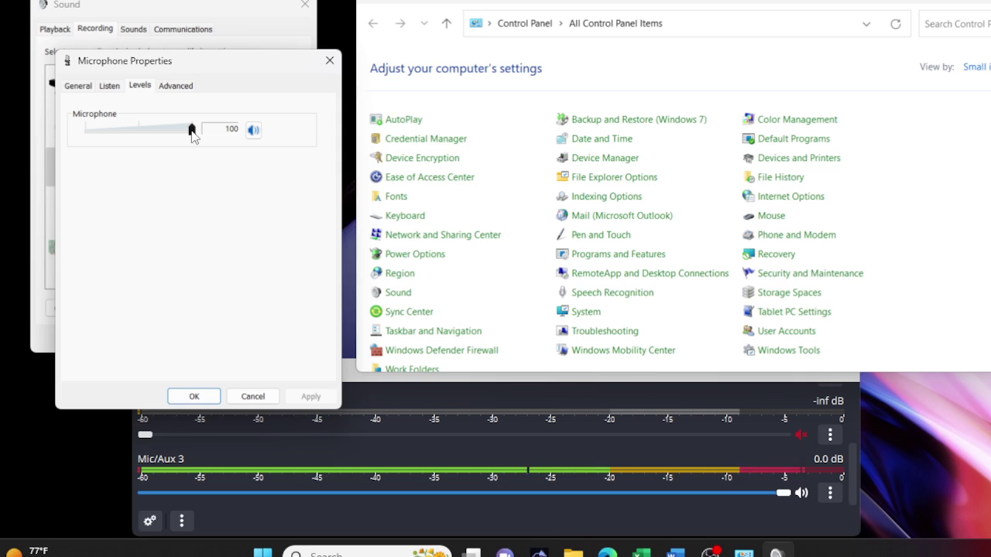
Lower the Maono Elf input level from 100 to 85 and confirm with OK.
left_click_drag(192, 134, 183, 137)
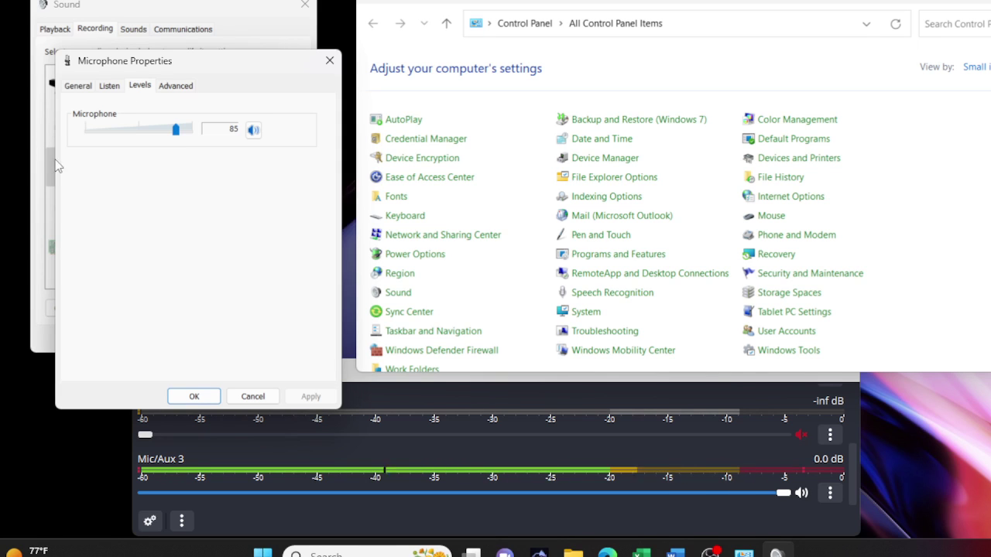
left_click(202, 398)
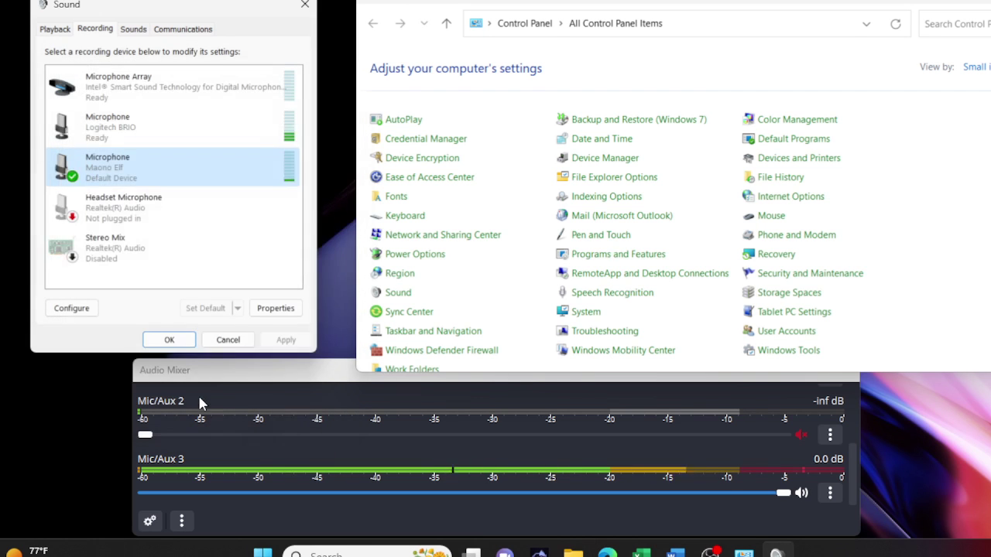
Close the Sound dialog with OK and widen Control Panel across the screen.
left_click(172, 341)
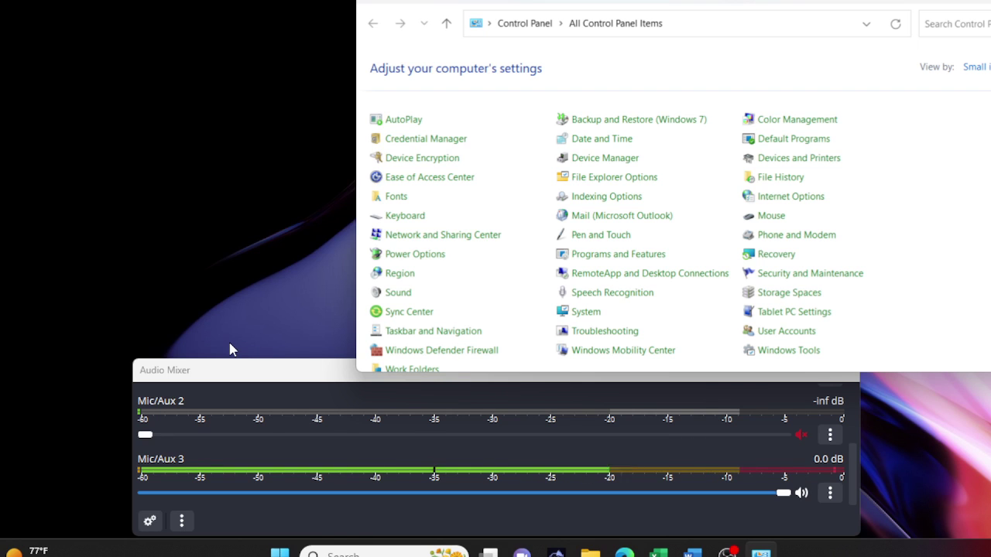
left_click_drag(352, 157, 60, 133)
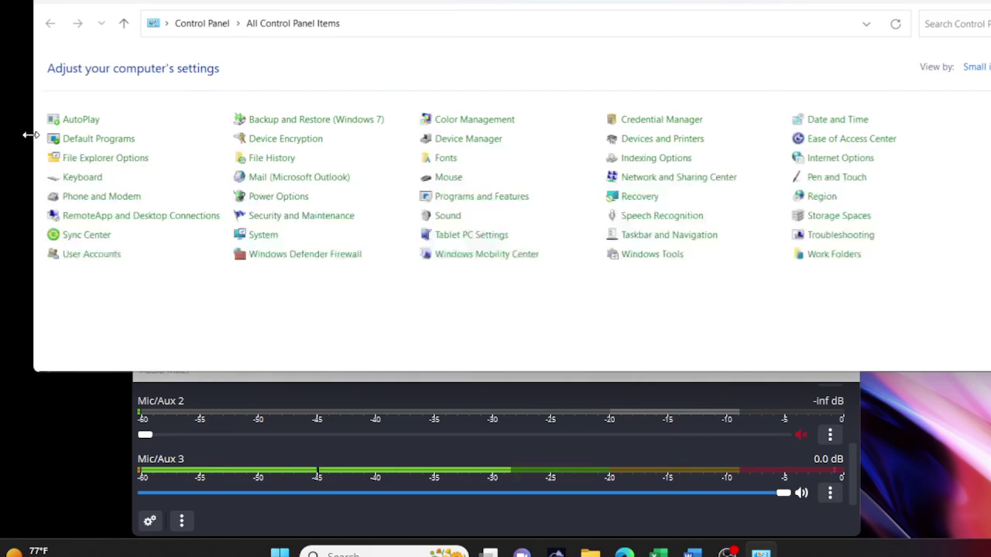